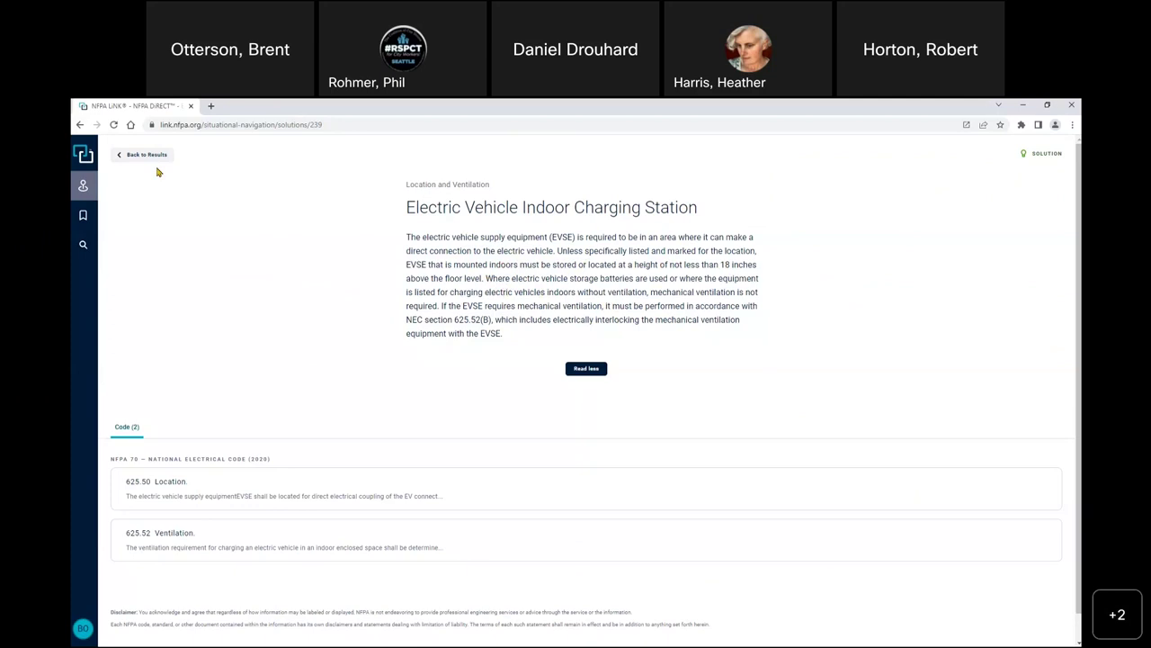
Read the full Branch Circuit and Overcurrent Protection guidance for the EV charging station, then return to the results grid
left_click(80, 125)
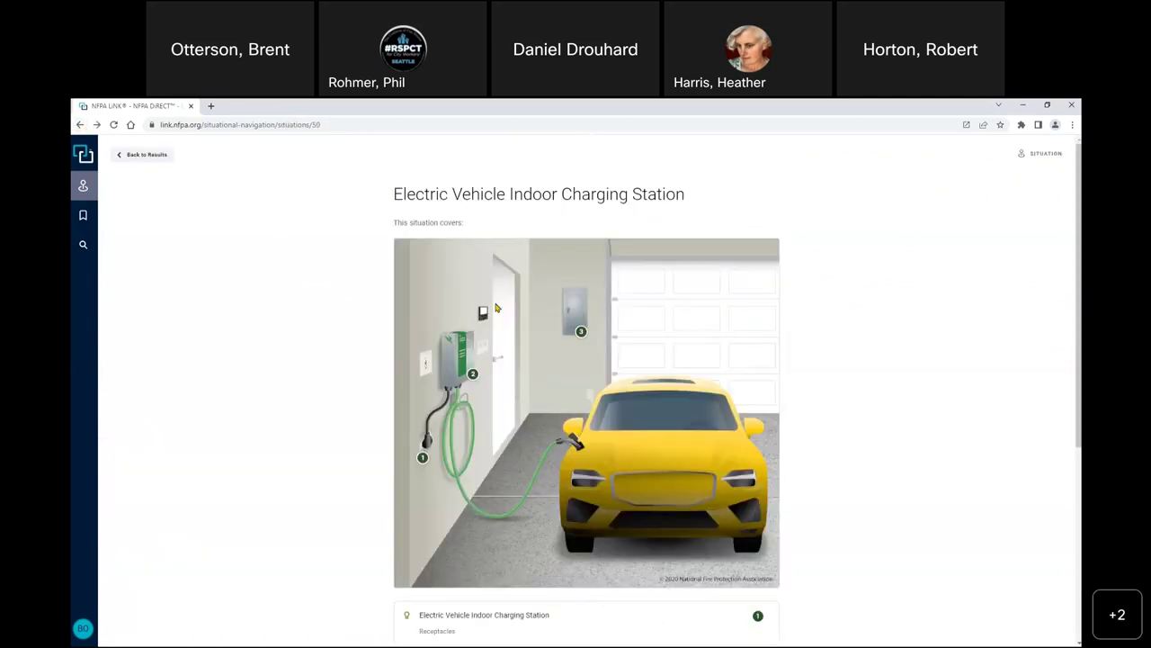
scroll(908, 430, "down", 1)
scroll(905, 431, "down", 1)
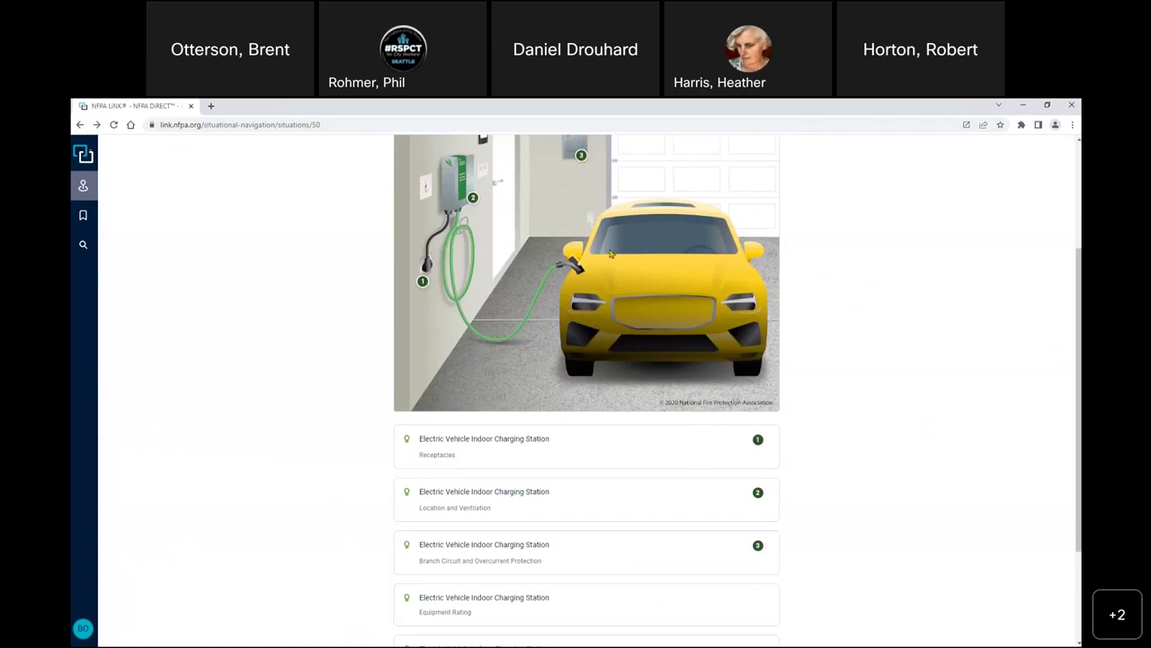
left_click(540, 555)
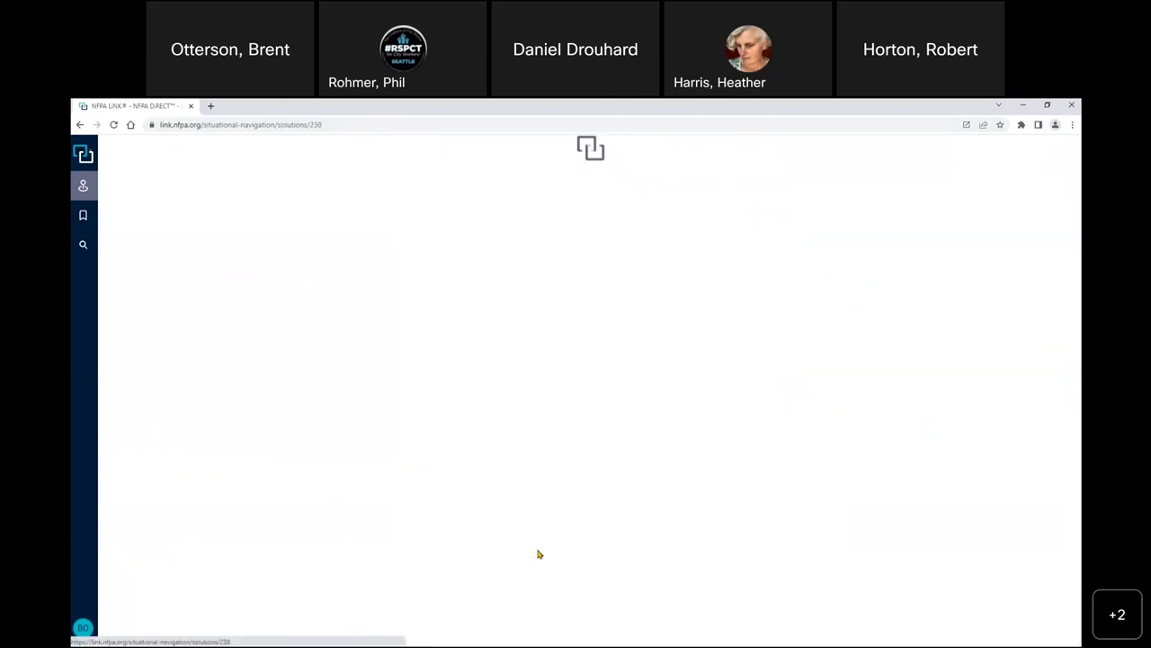
left_click(597, 332)
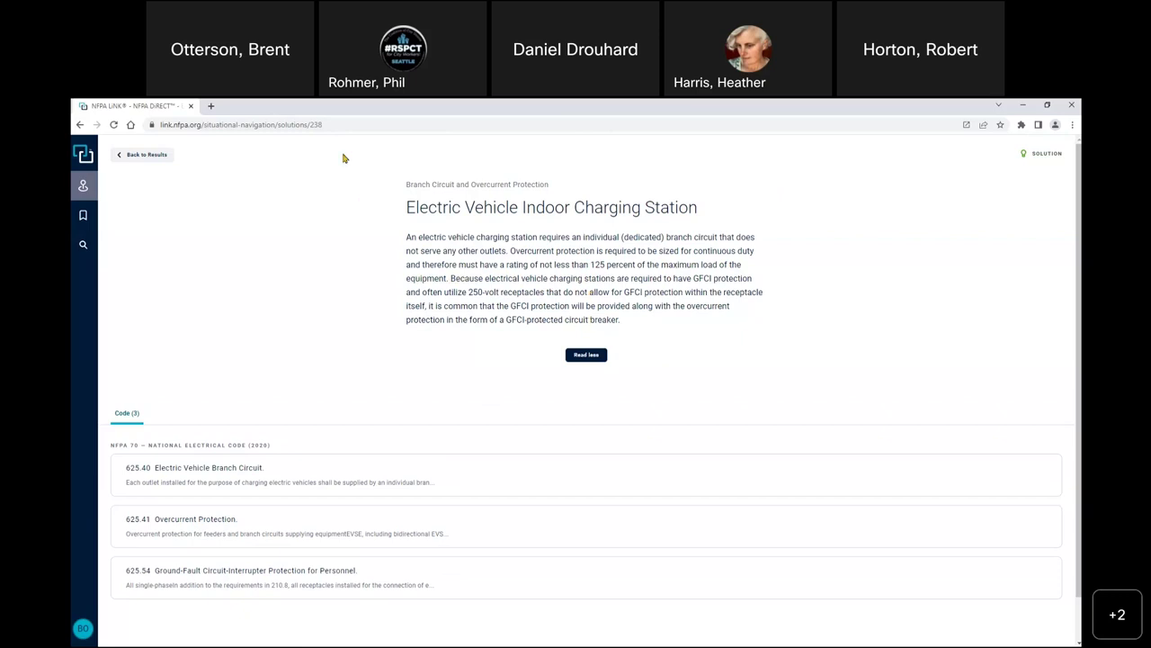
key("alt+Left")
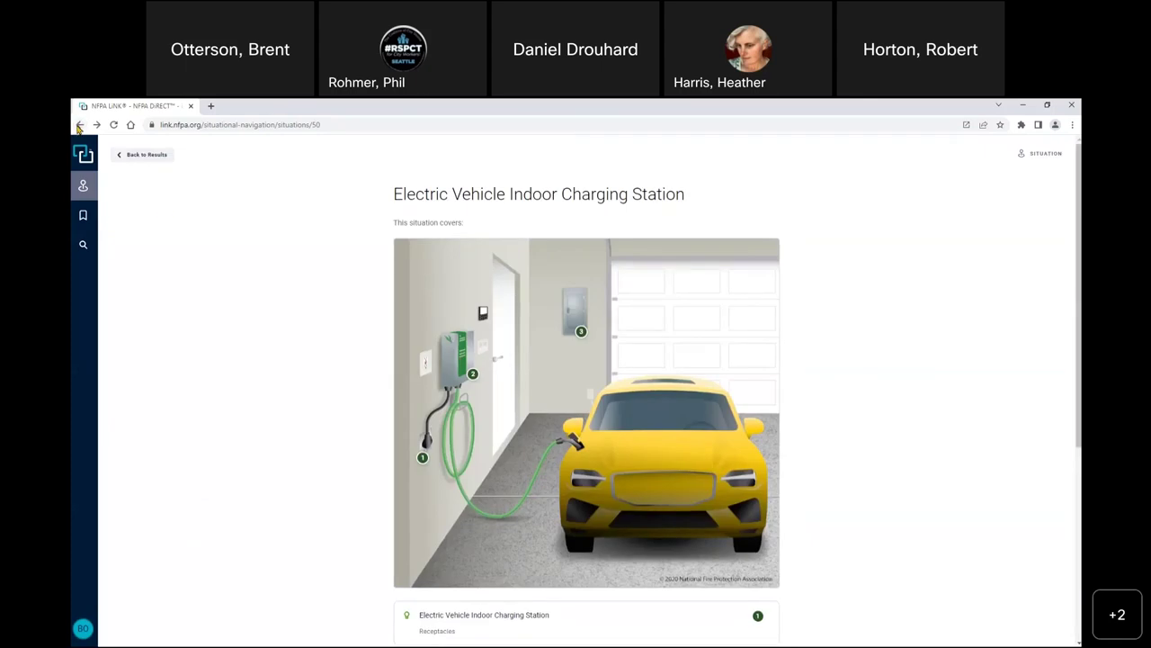
left_click(81, 126)
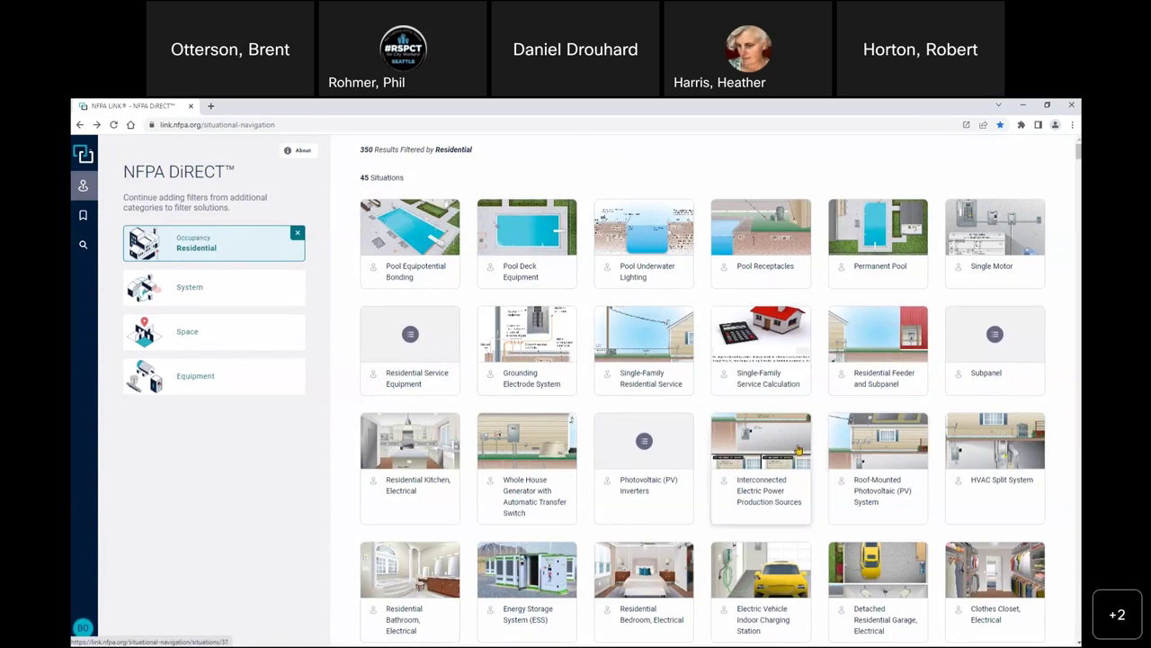
View the Residential Basement, Electrical situation, go back to the grid, and open Residential Kitchen, Electrical
scroll(806, 455, "down", 2)
scroll(806, 454, "down", 2)
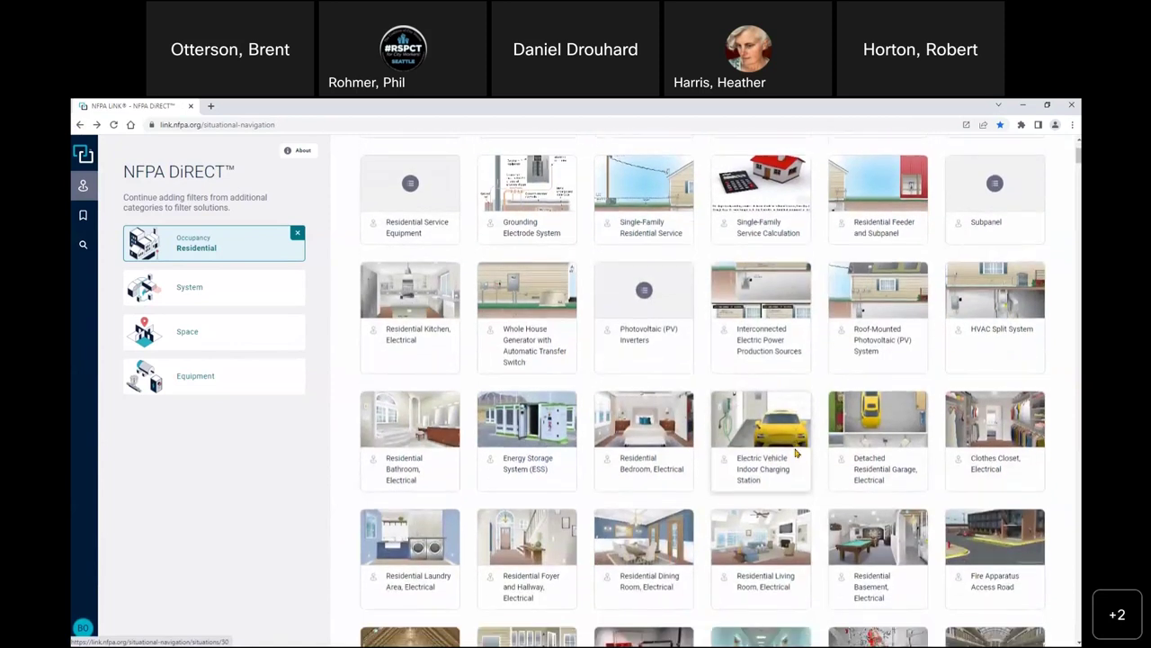
scroll(796, 454, "down", 1)
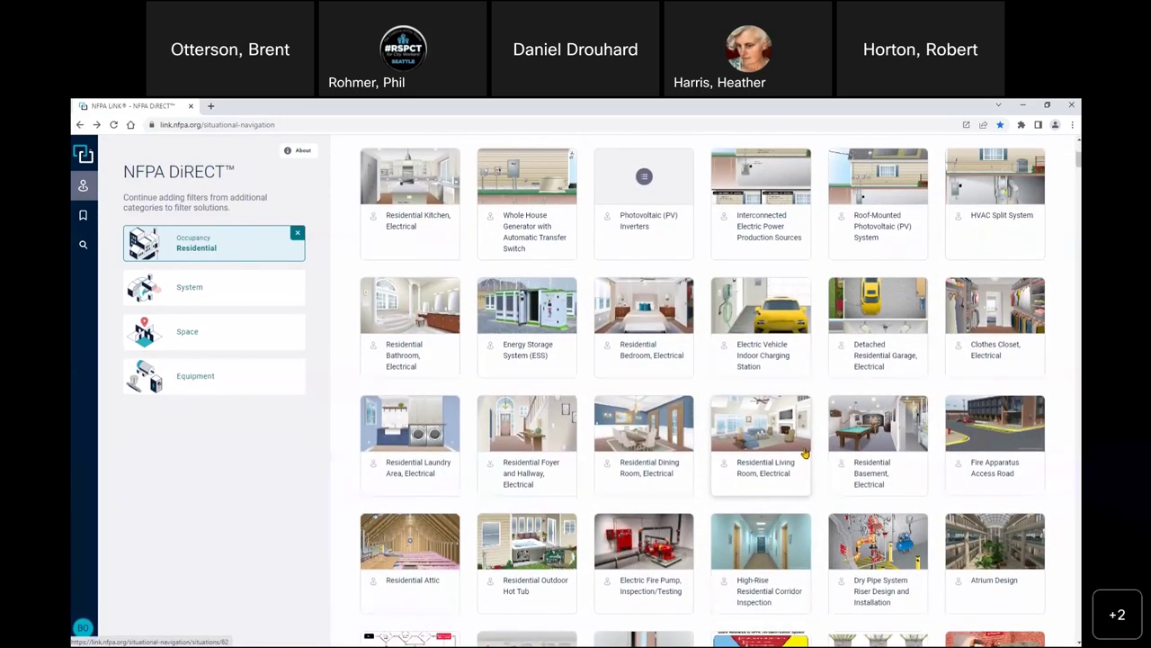
left_click(873, 432)
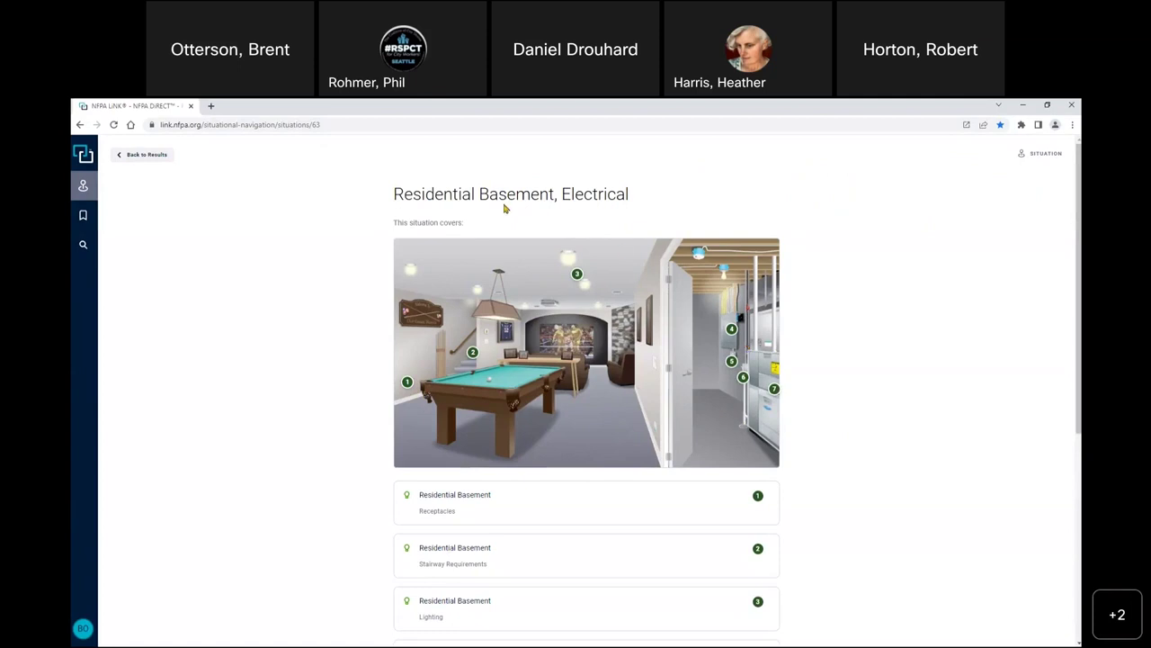
left_click(79, 125)
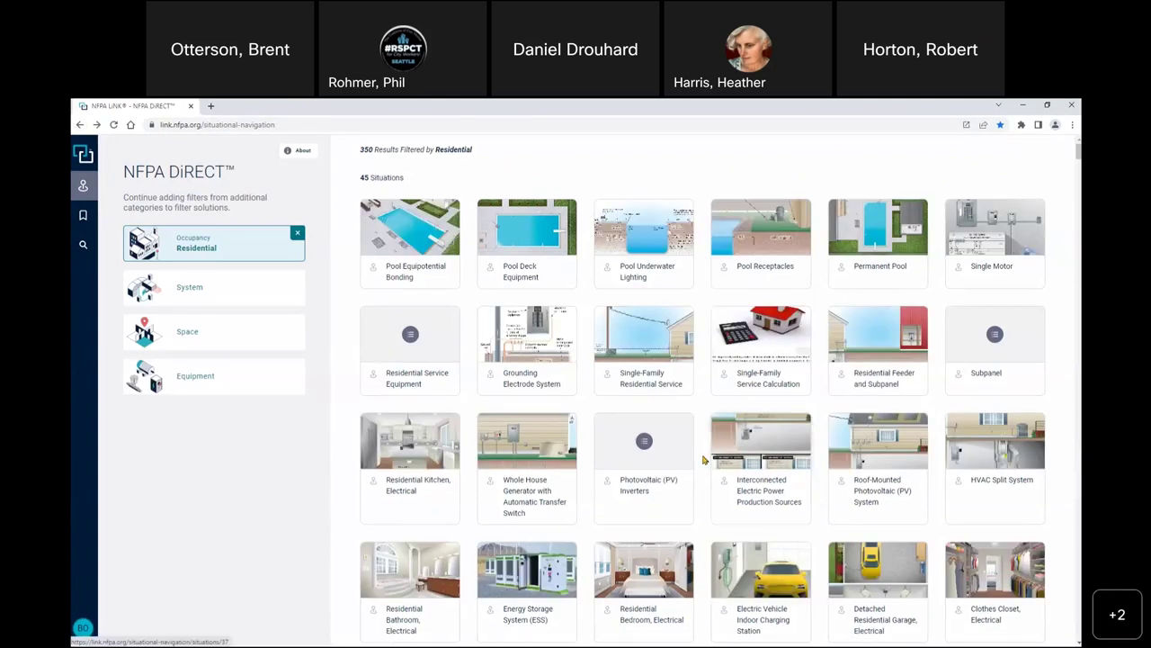
left_click(419, 454)
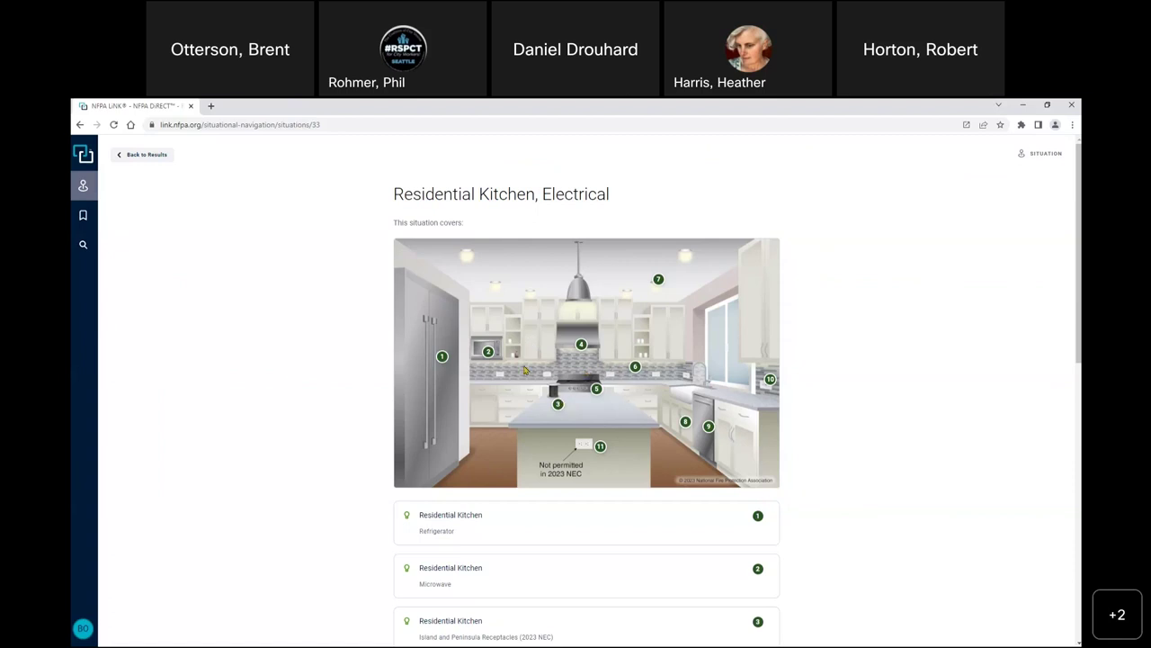
Go back from the Residential Kitchen, Electrical page to the grid of 45 residential situations
left_click(81, 125)
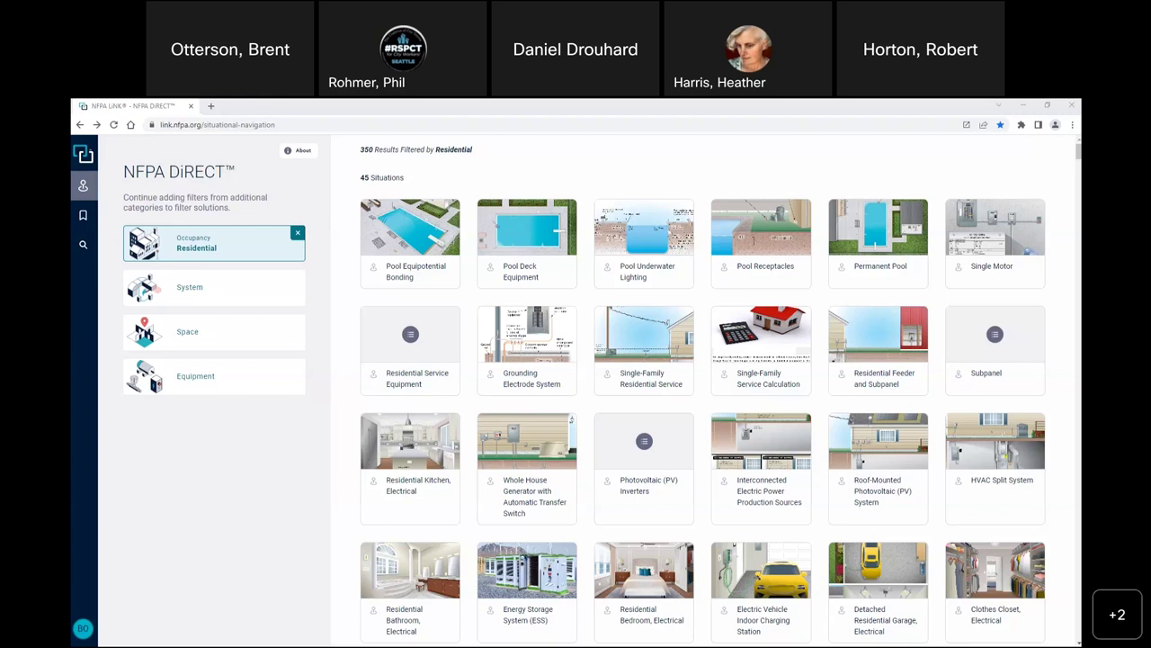
Minimize the NFPA LINK window to show the Seattle Services Portal home page
left_click(1025, 106)
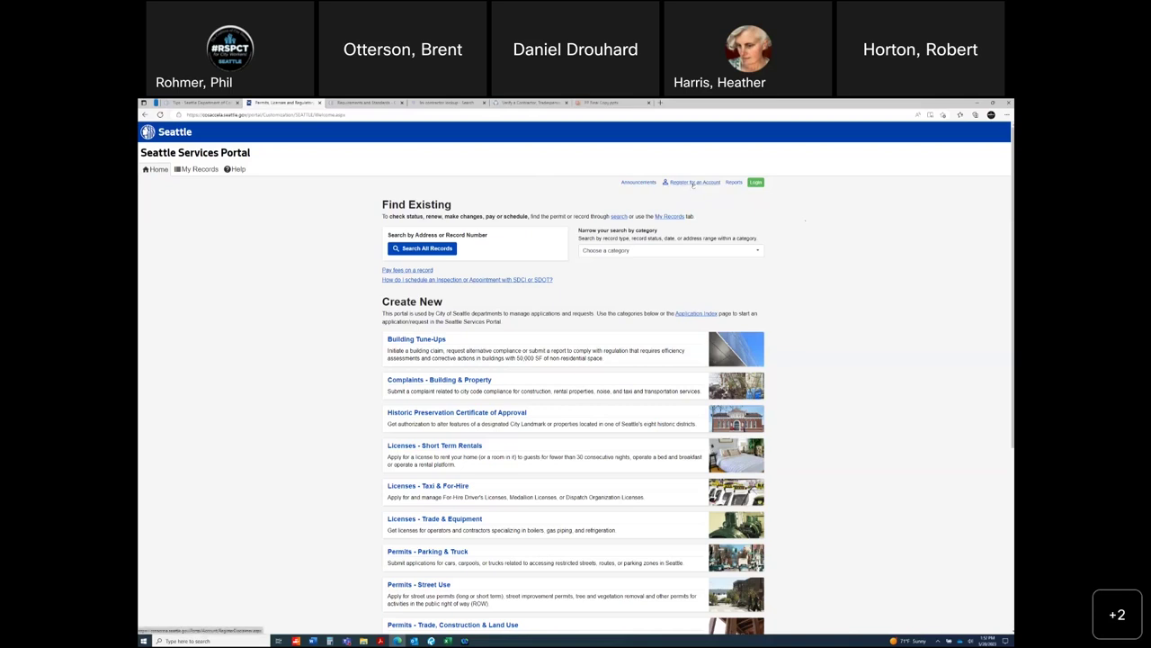
Start account registration by accepting the terms of use and continuing to account information
left_click(692, 183)
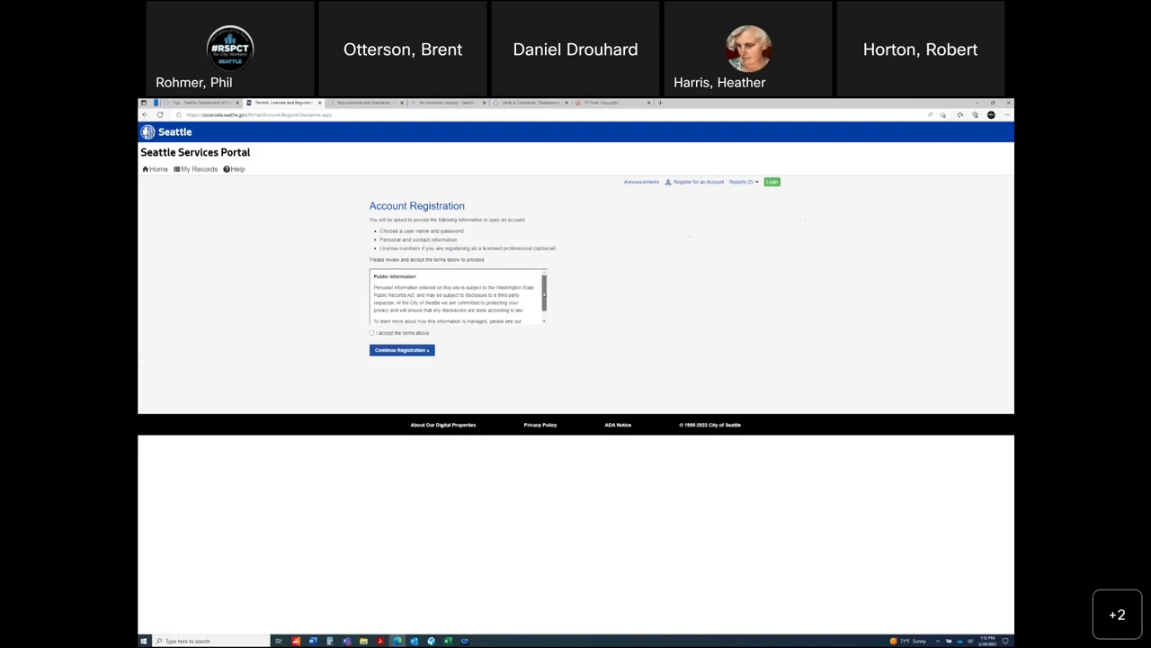
left_click_drag(544, 293, 544, 302)
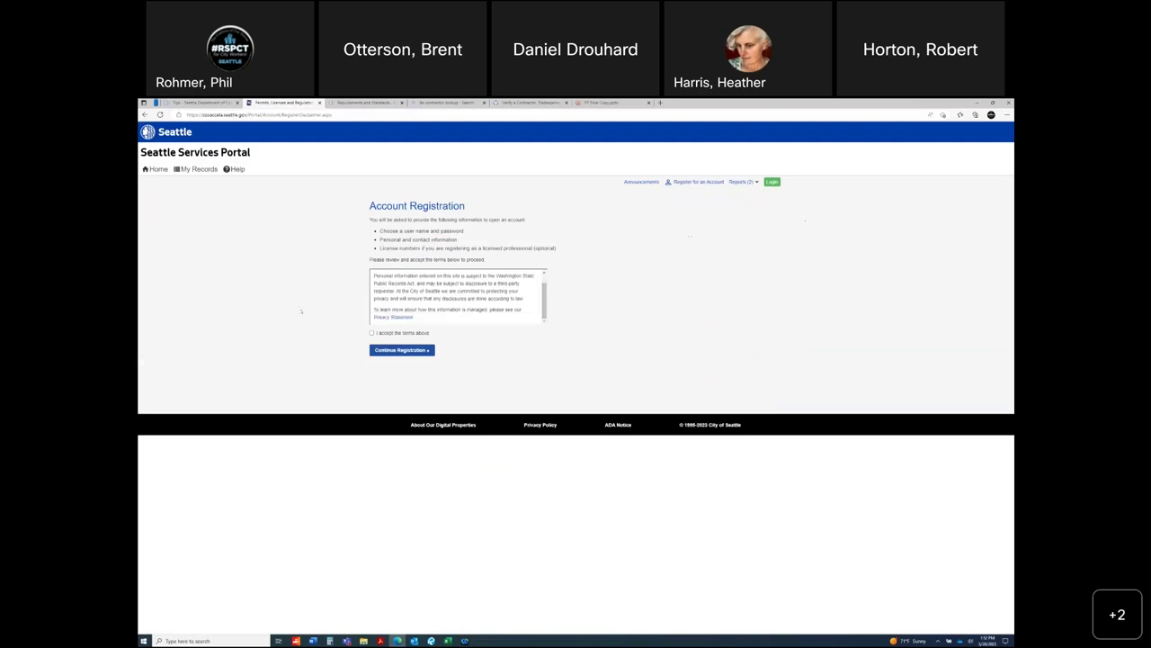
left_click(371, 333)
left_click(403, 350)
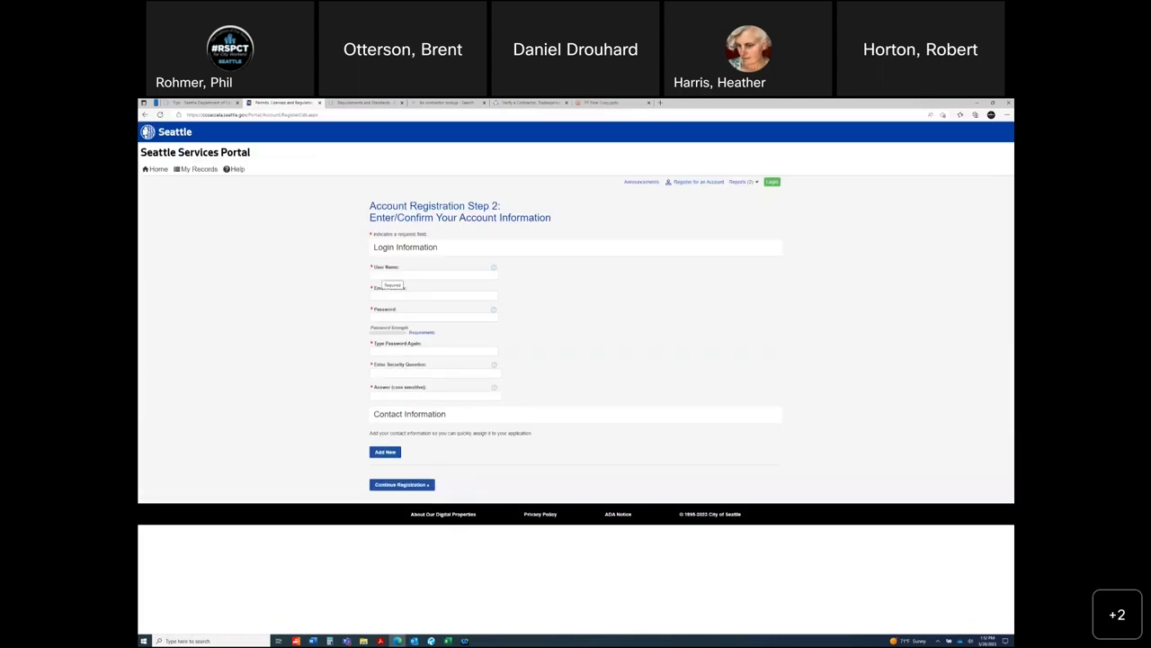
Enter the user name and fill the e-mail address from the saved suggestion
left_click(432, 274)
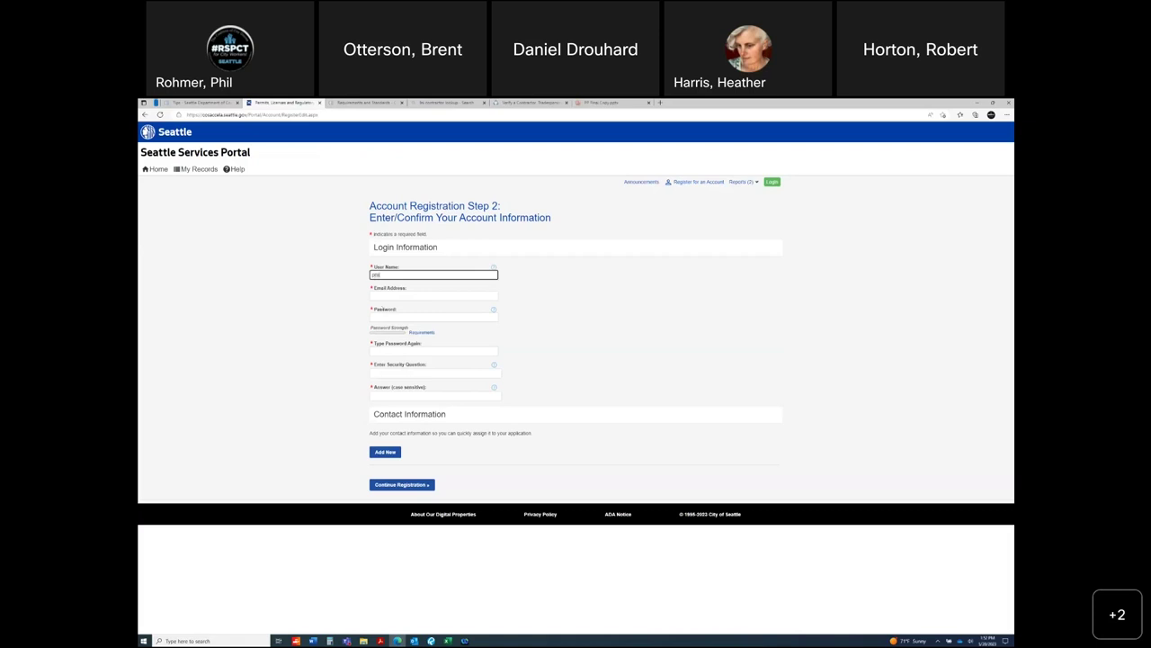
type("phil")
left_click(432, 295)
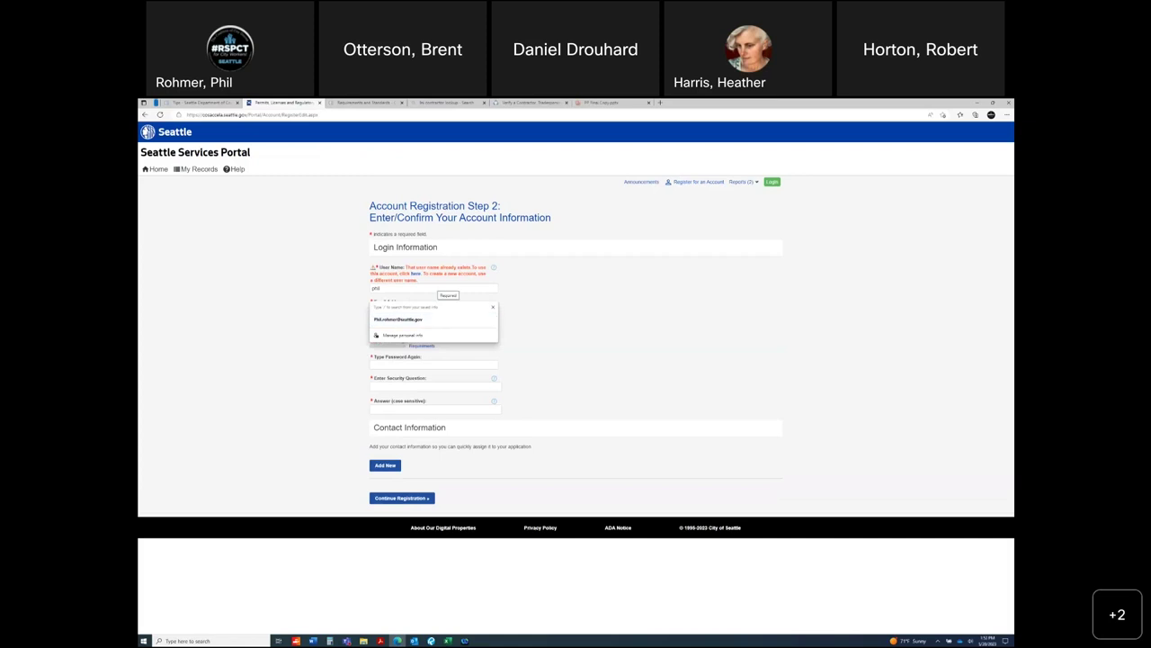
left_click(432, 288)
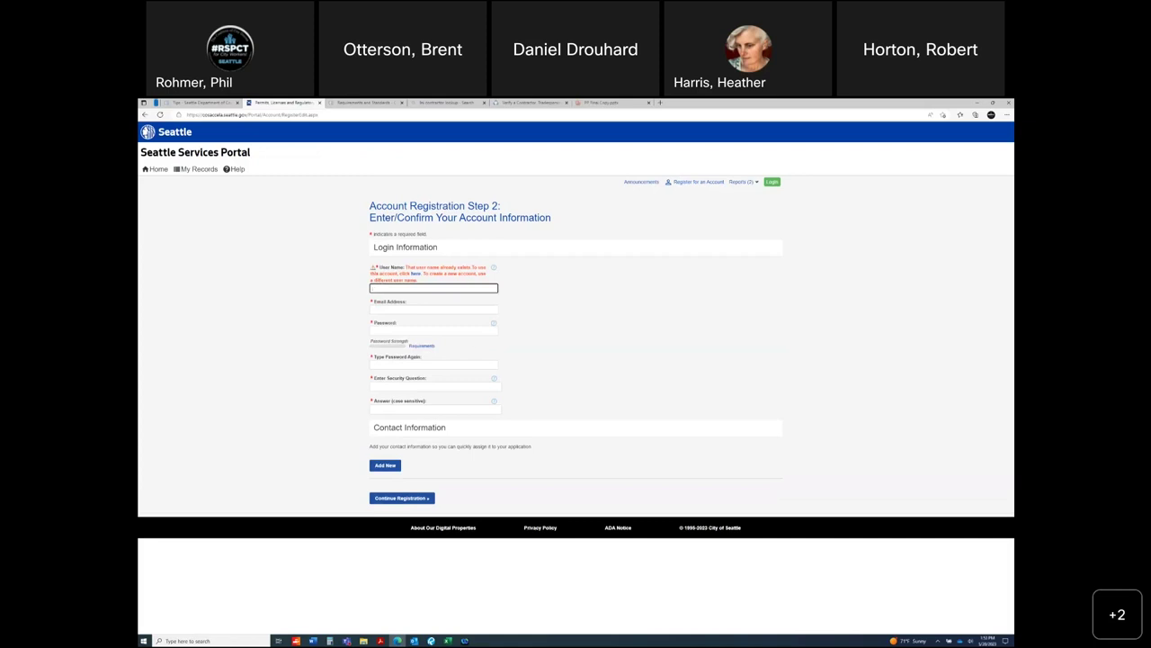
left_click(423, 309)
left_click(399, 320)
left_click(433, 274)
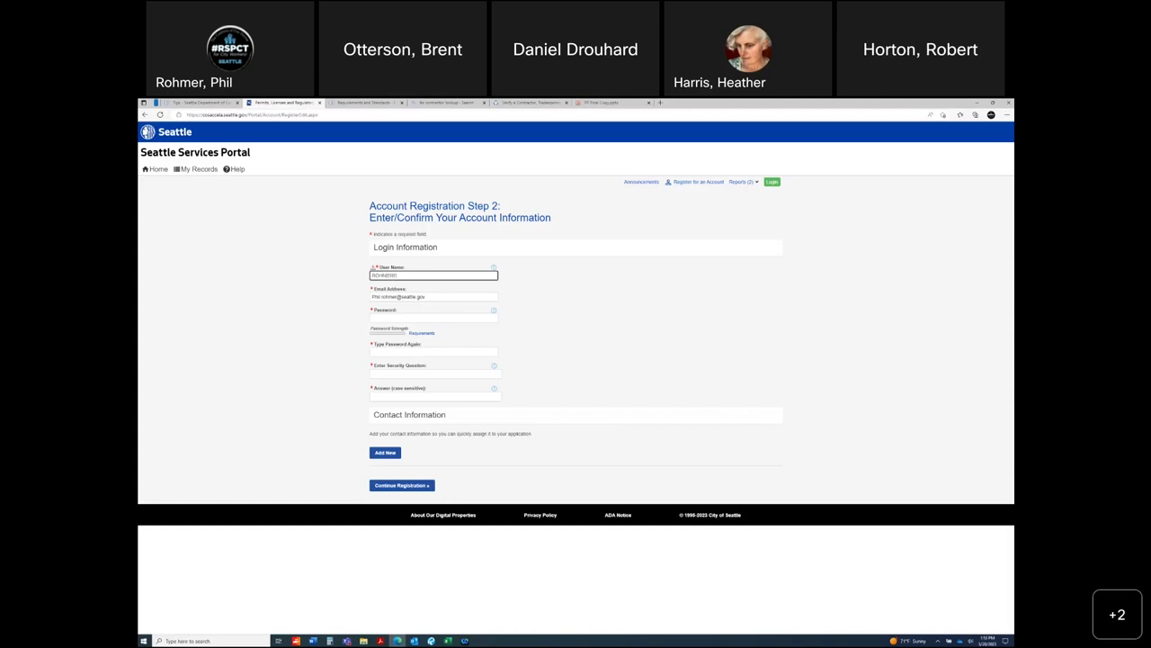
Enter the password twice, the security question 'What are we doing?', and its answer
left_click(434, 316)
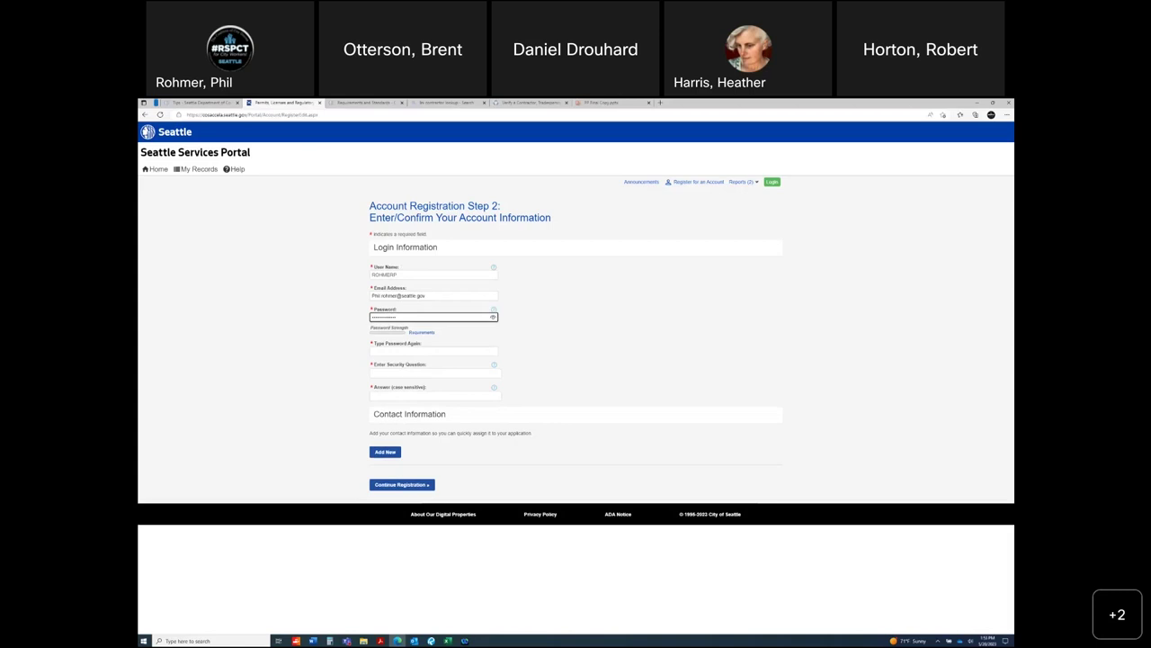
left_click(432, 351)
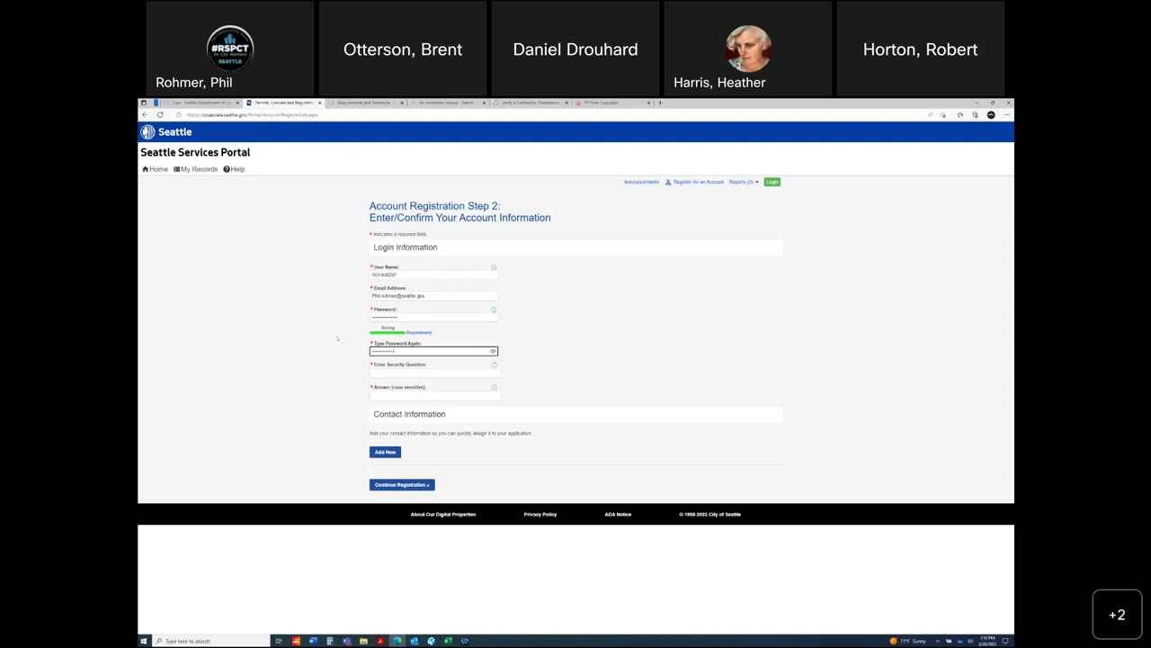
left_click(435, 374)
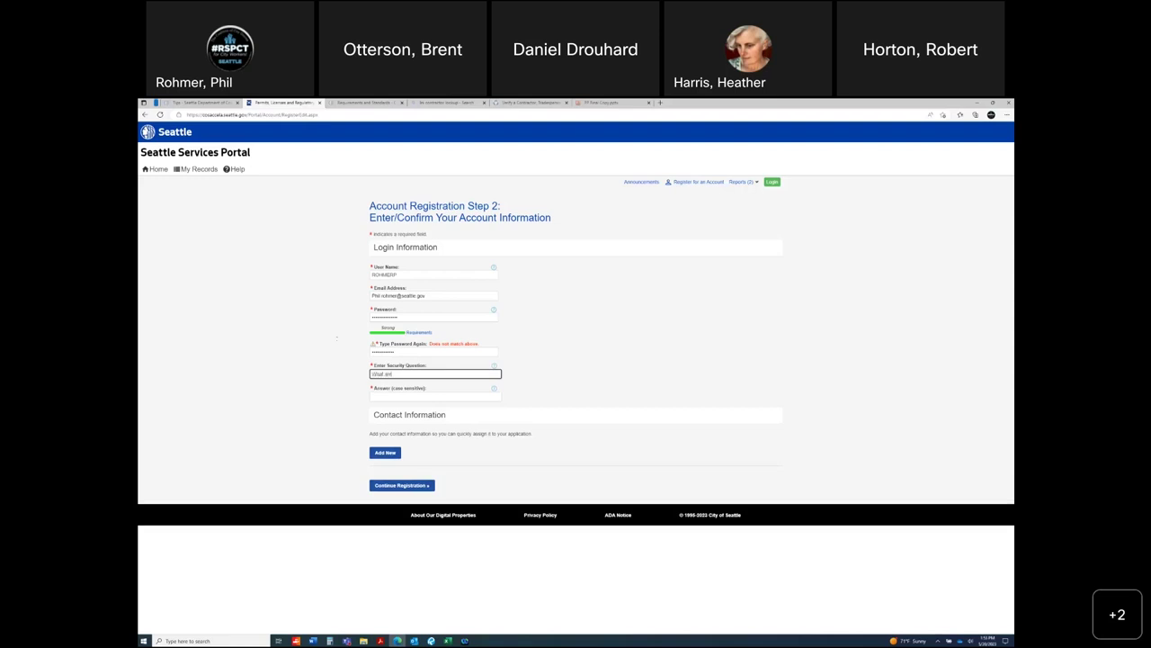
type("What are we if")
key("Tab")
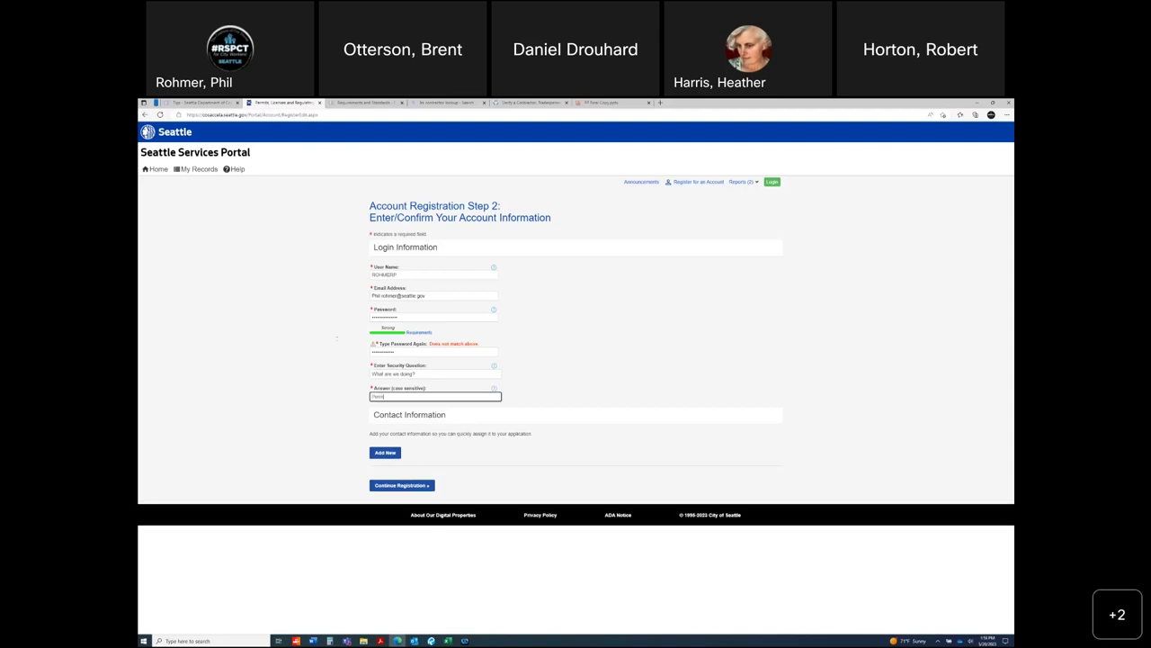
Start an Individual contact, close its form unfilled, and try to continue the registration
left_click(382, 453)
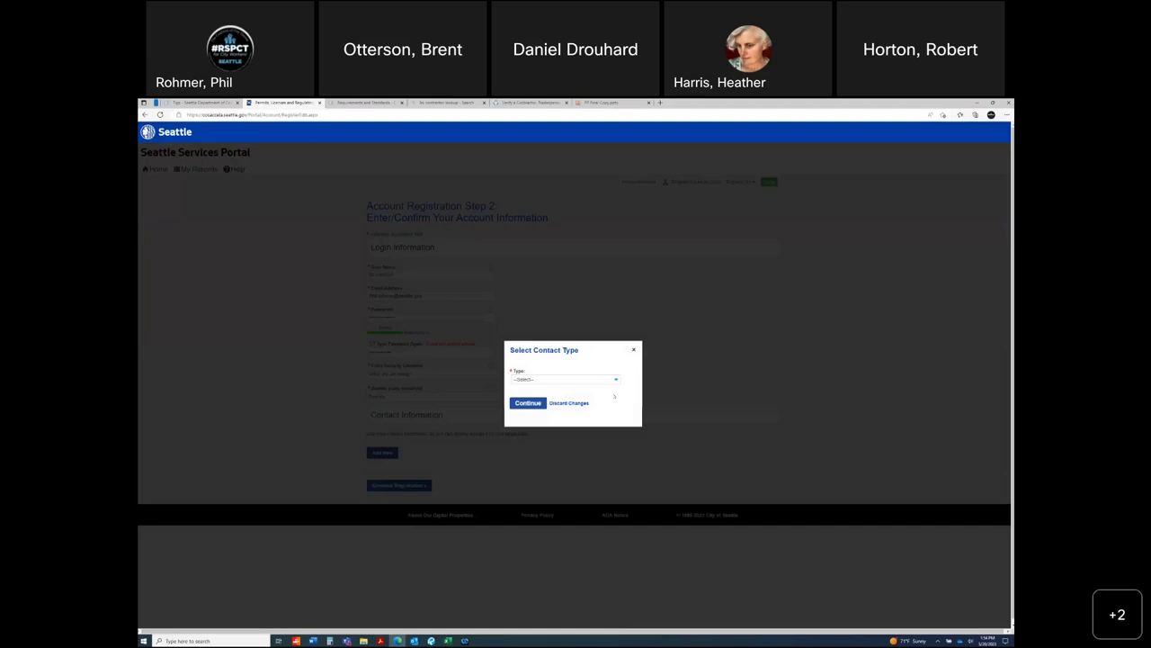
left_click(564, 379)
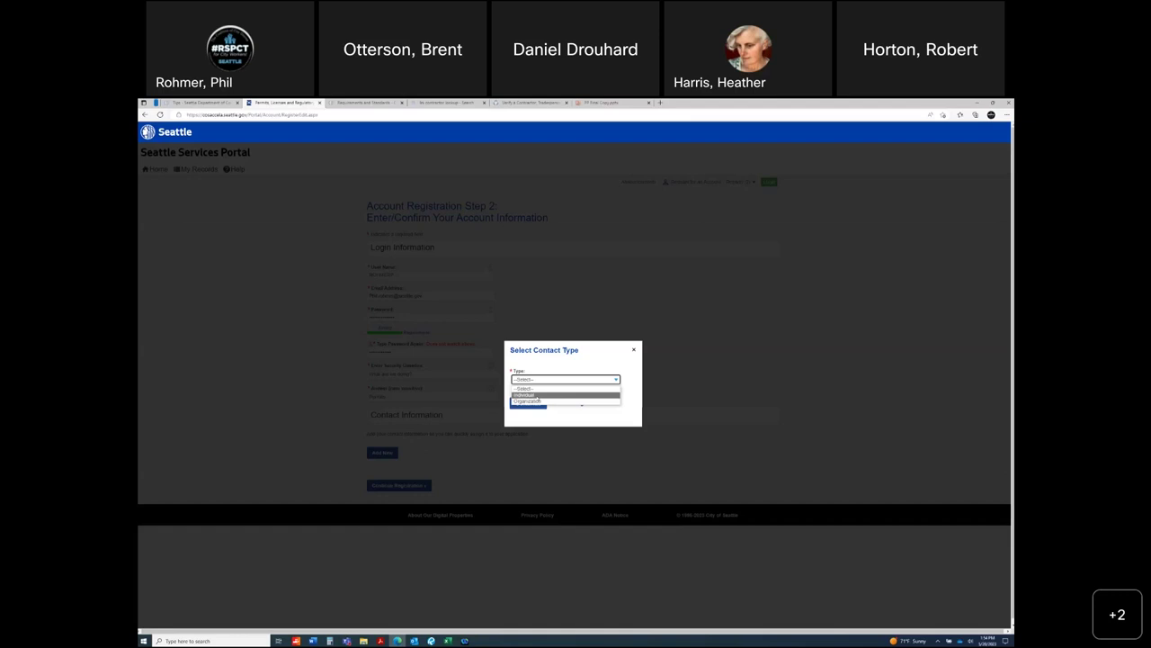
left_click(532, 396)
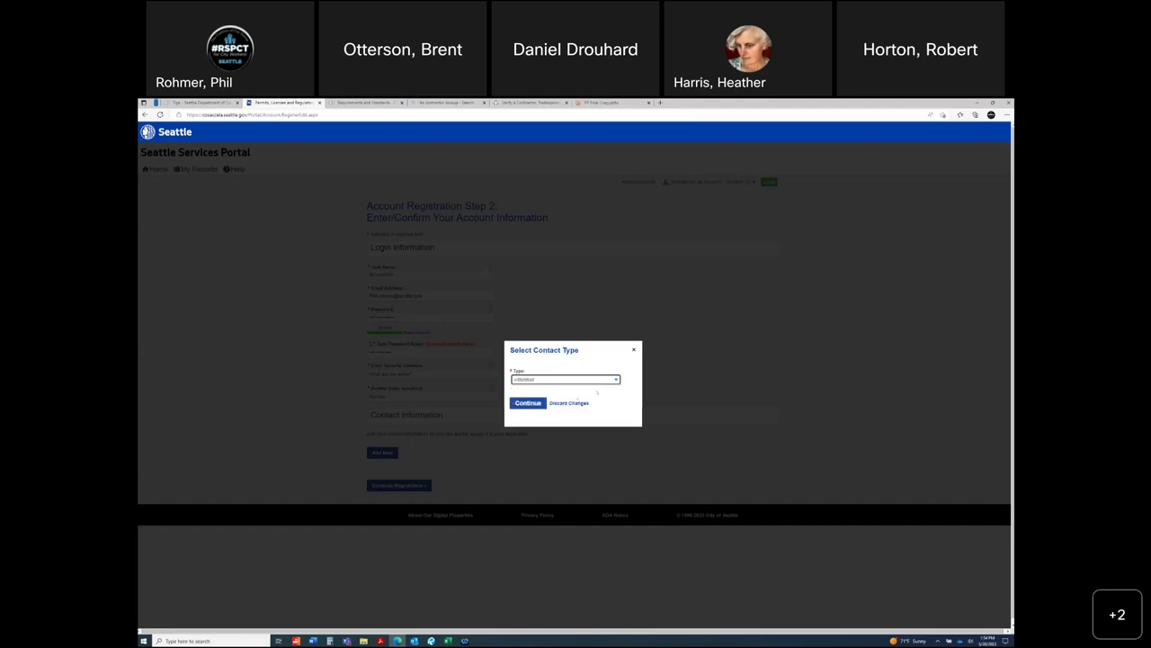
left_click(527, 403)
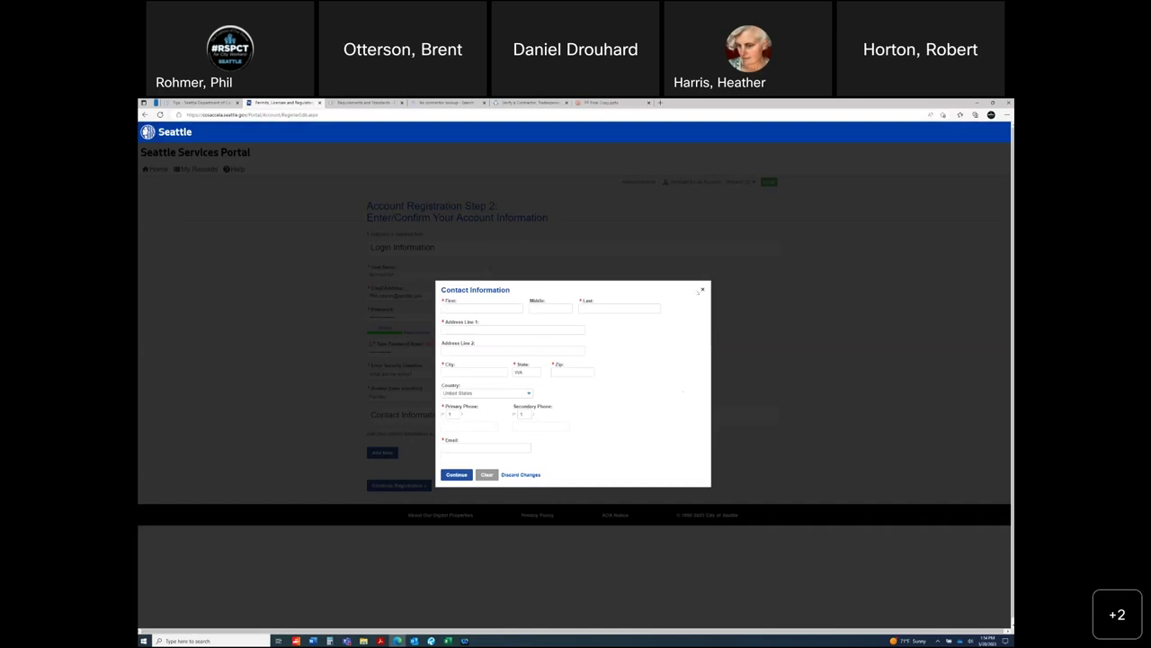
left_click(701, 291)
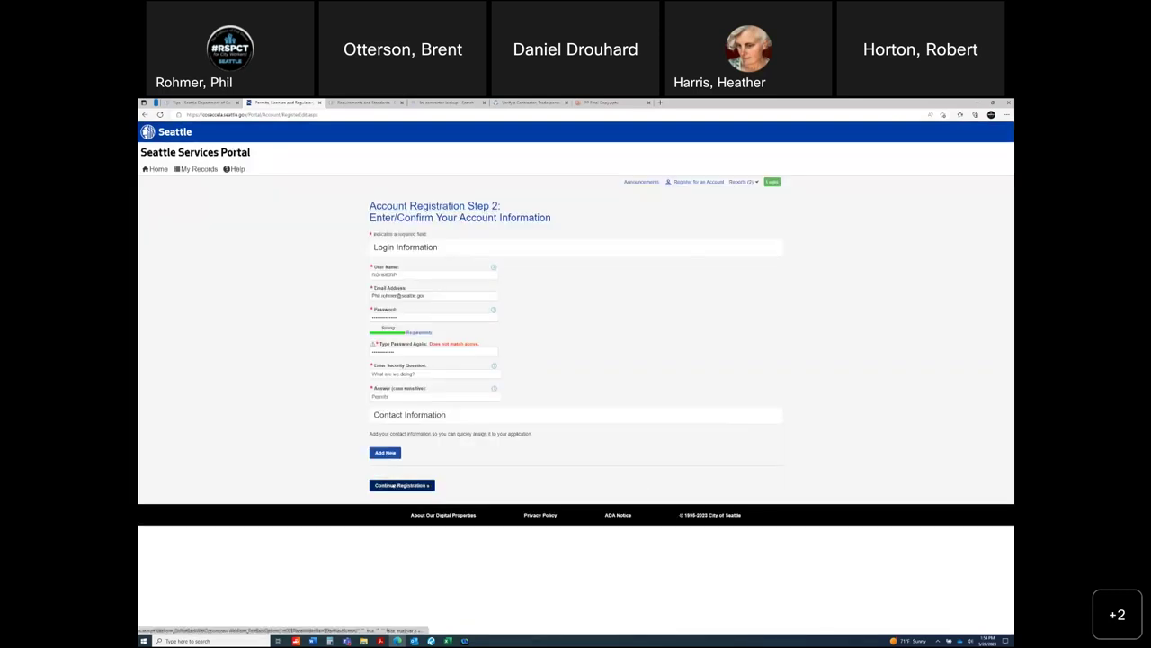
left_click(394, 485)
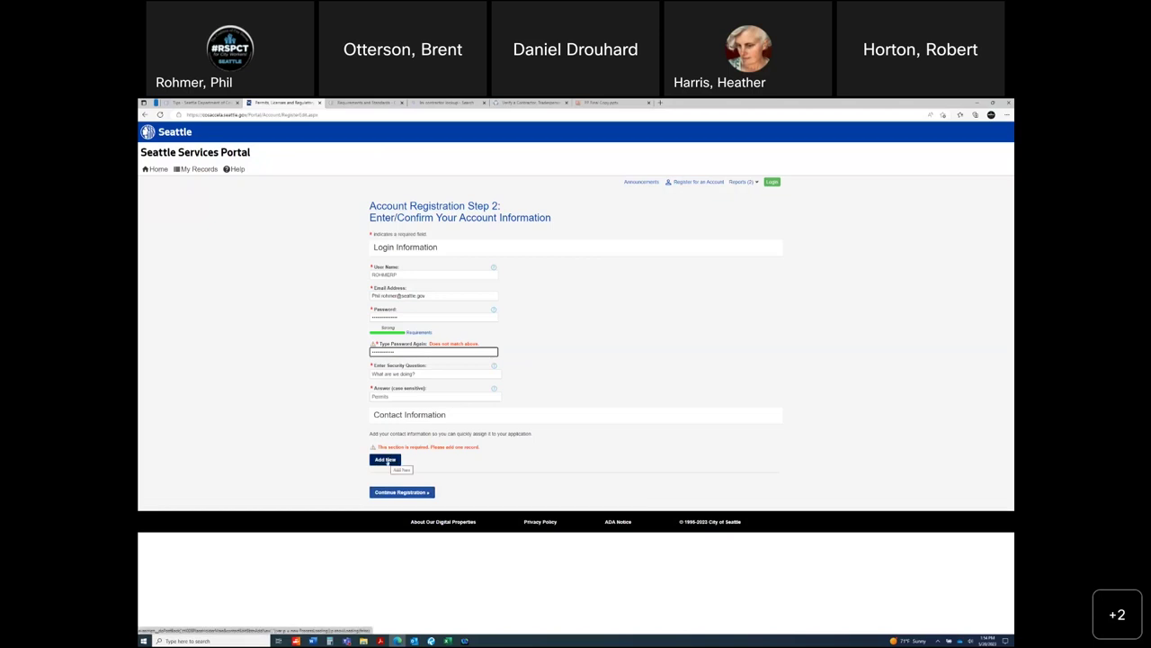
left_click(387, 460)
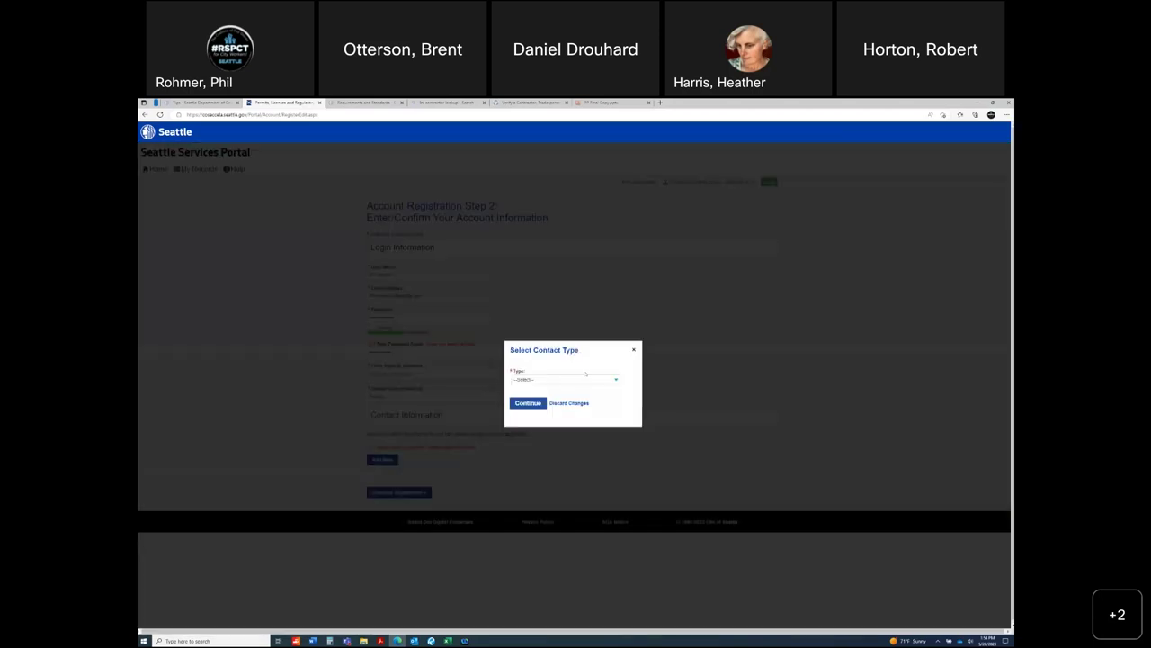
left_click(620, 380)
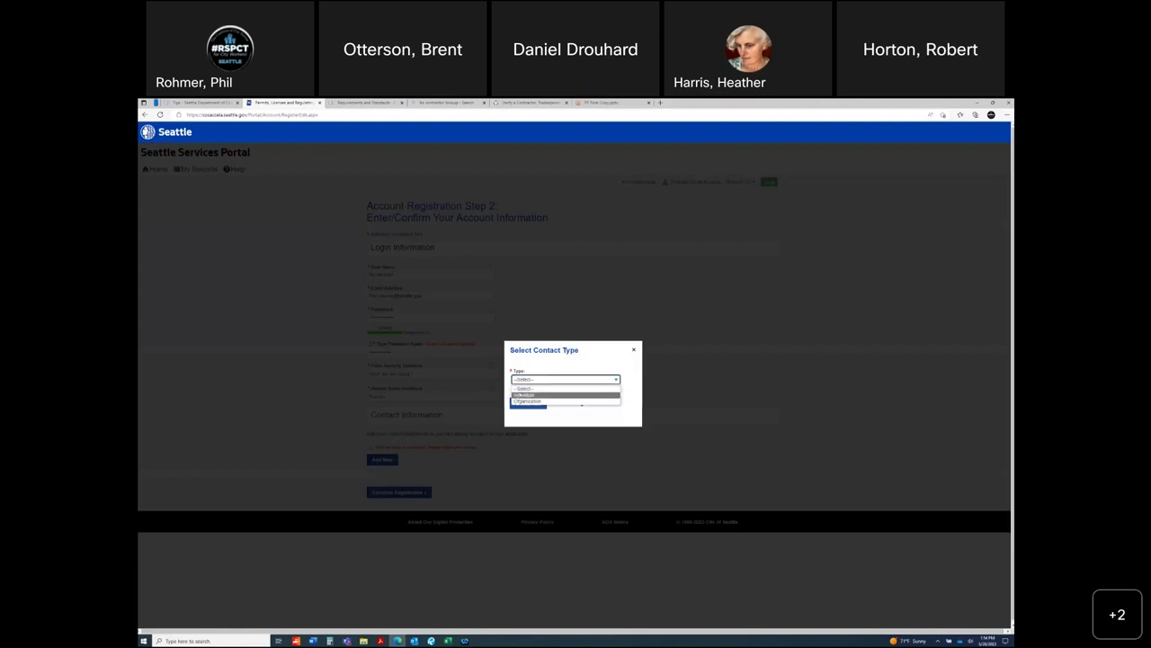
left_click(524, 395)
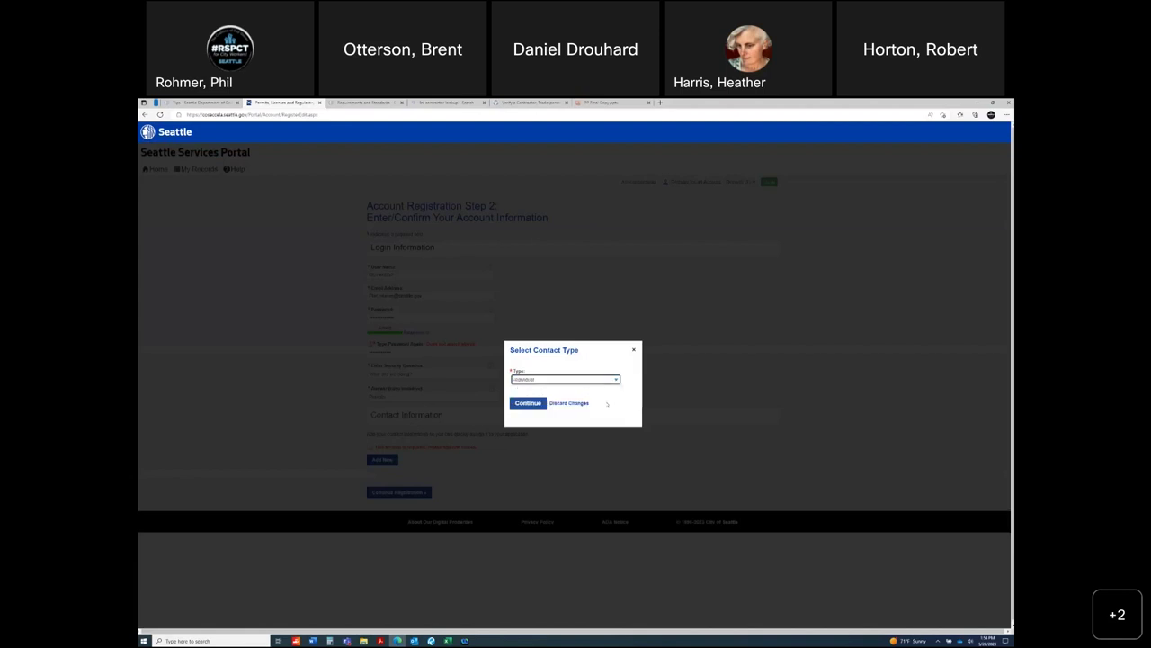
left_click(528, 403)
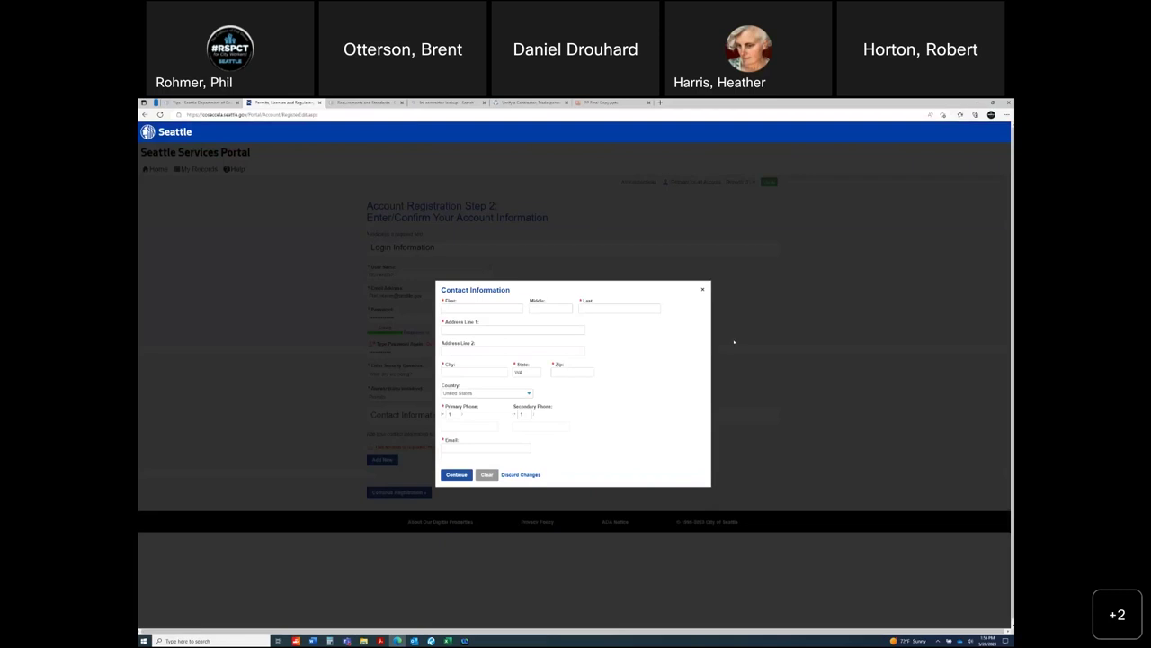
left_click(703, 290)
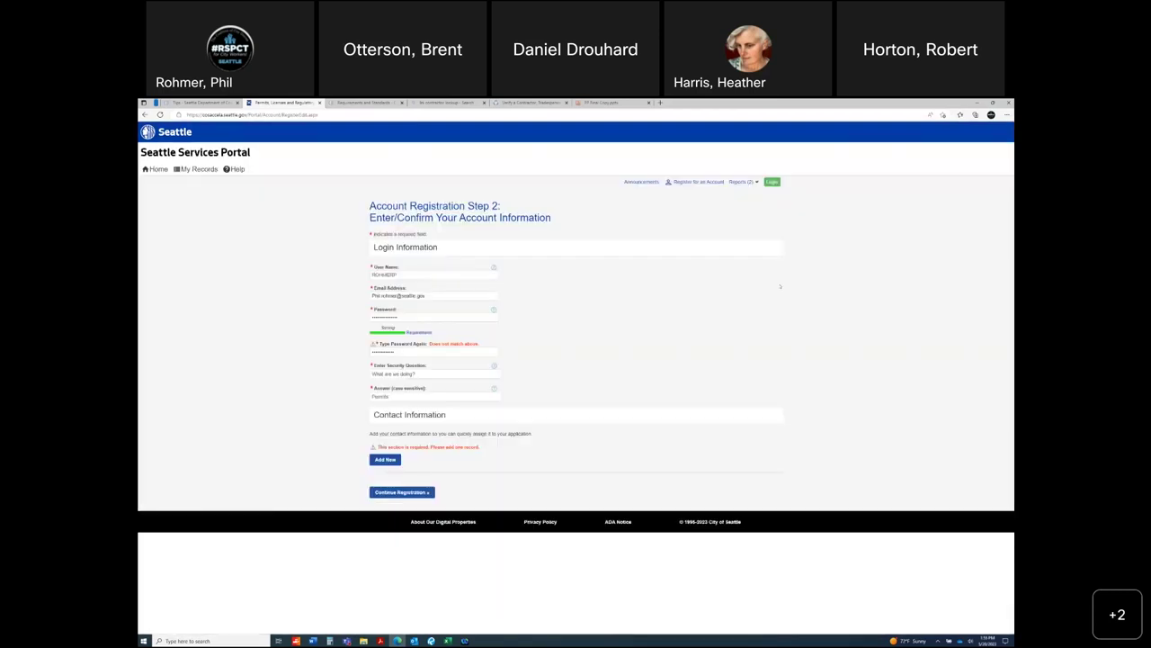